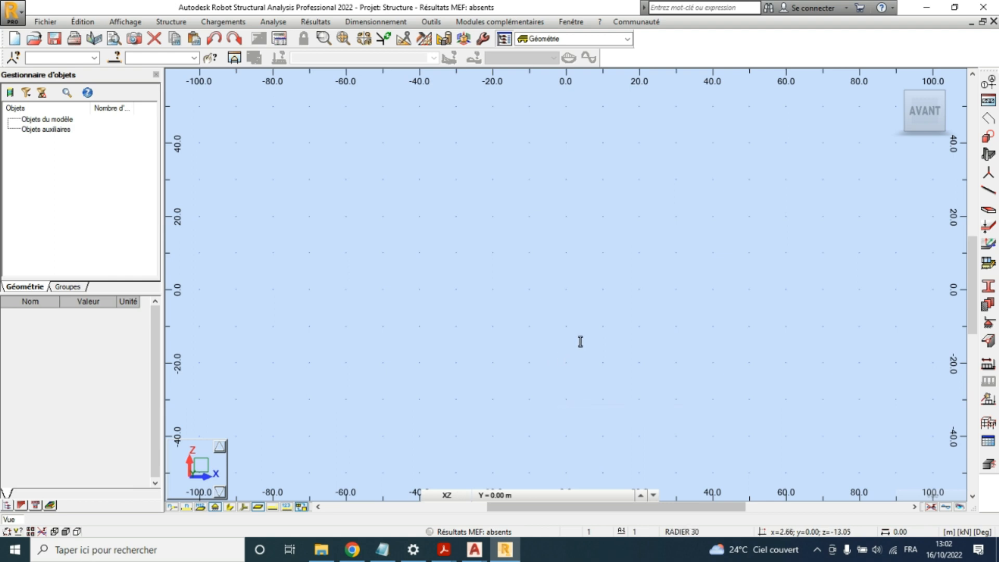
Switch to the AutoCAD drawing and examine the RDC floor plan's axes, beam sections, slab thicknesses and Cage Asc bay.
click(475, 549)
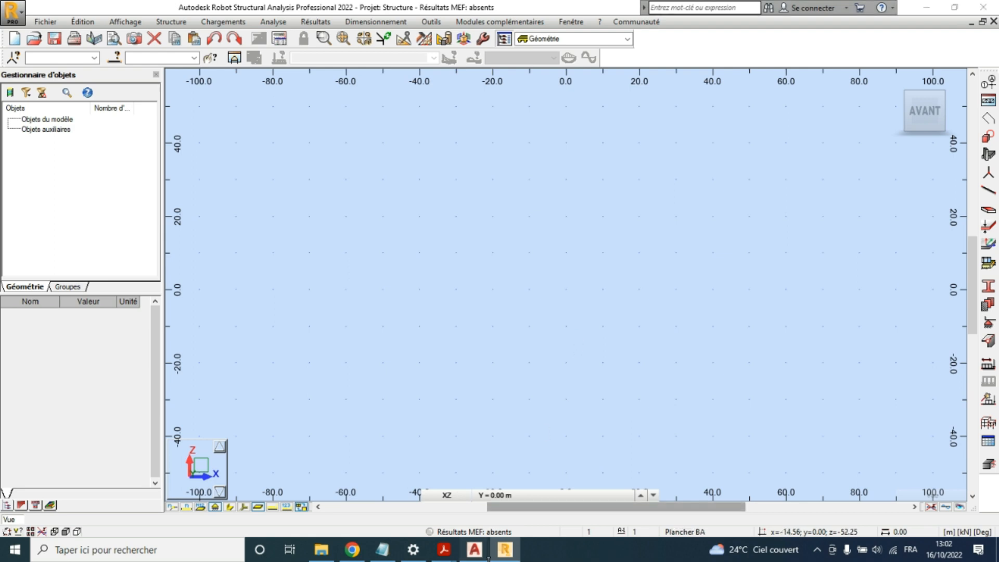
click(542, 497)
scroll(401, 222, up, 2)
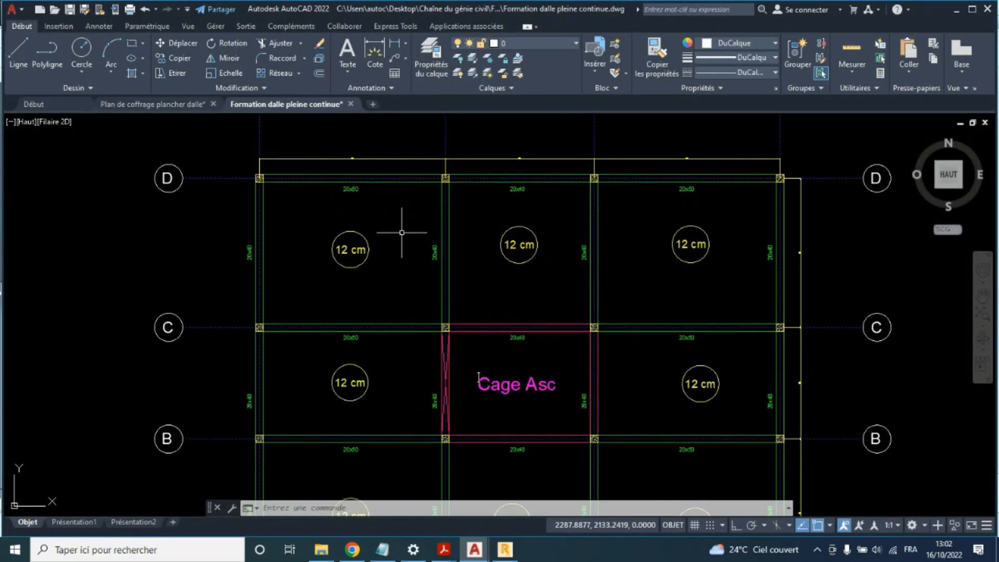
scroll(396, 204, down, 2)
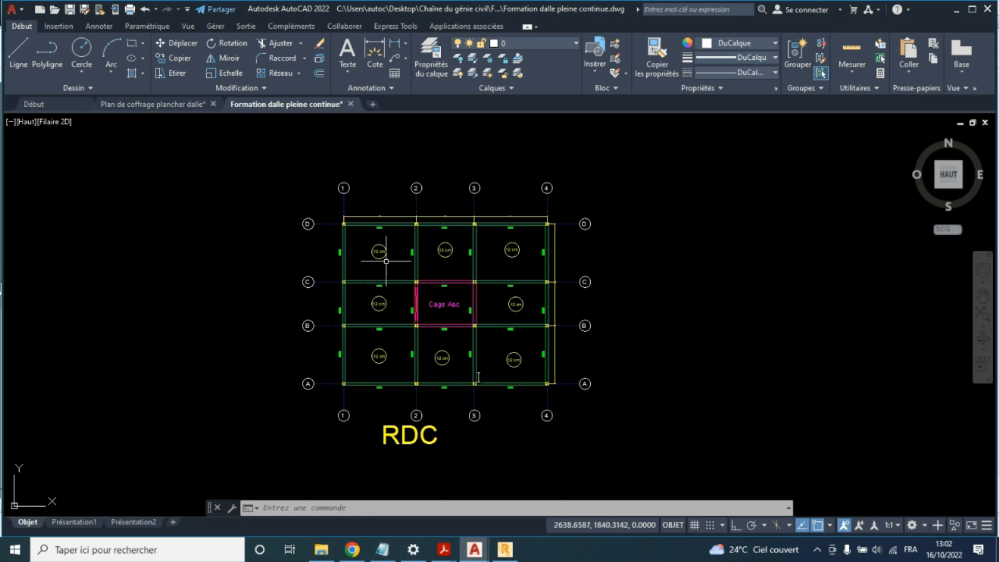
scroll(401, 221, up, 4)
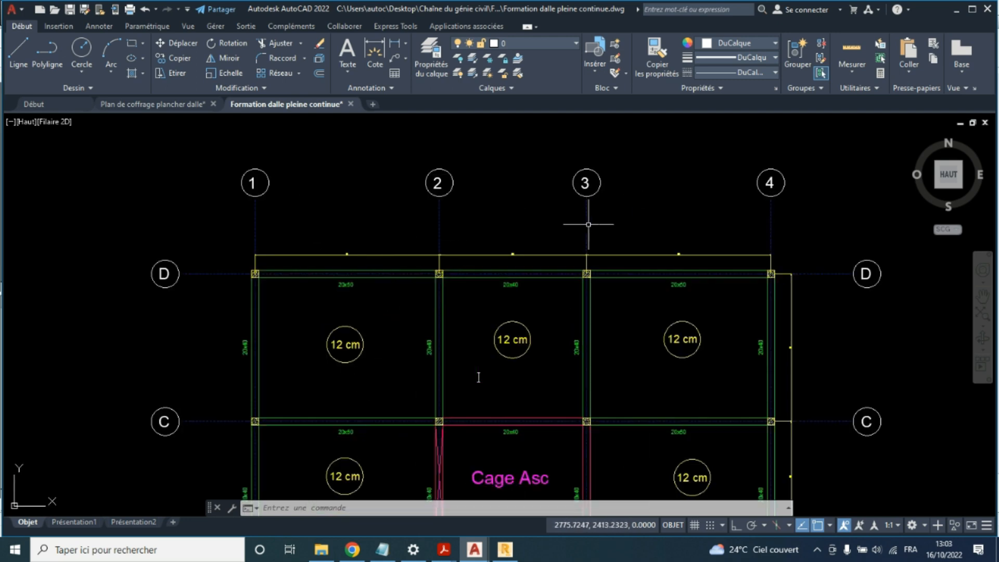
scroll(603, 140, down, 4)
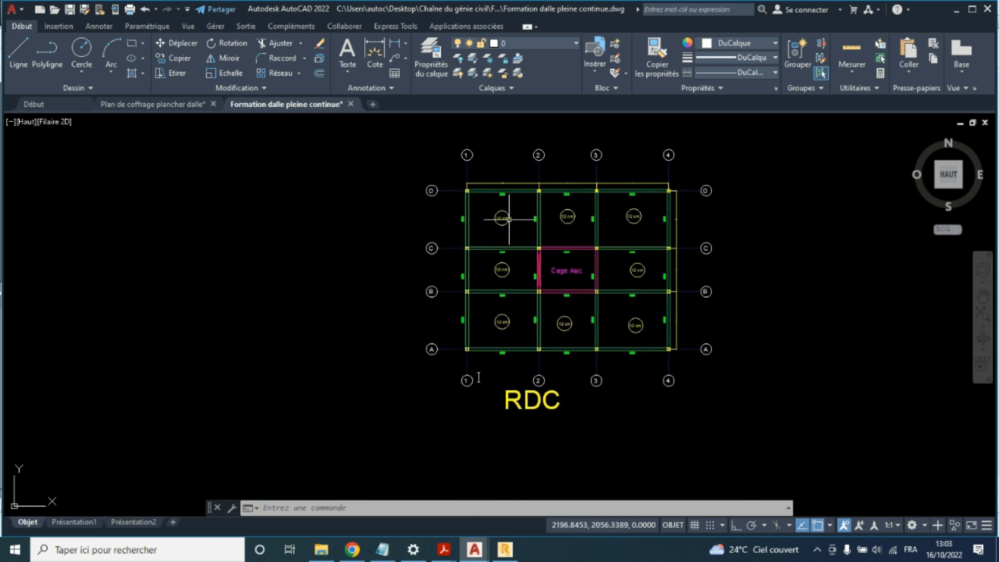
scroll(509, 213, up, 2)
scroll(447, 231, down, 1)
scroll(510, 260, up, 1)
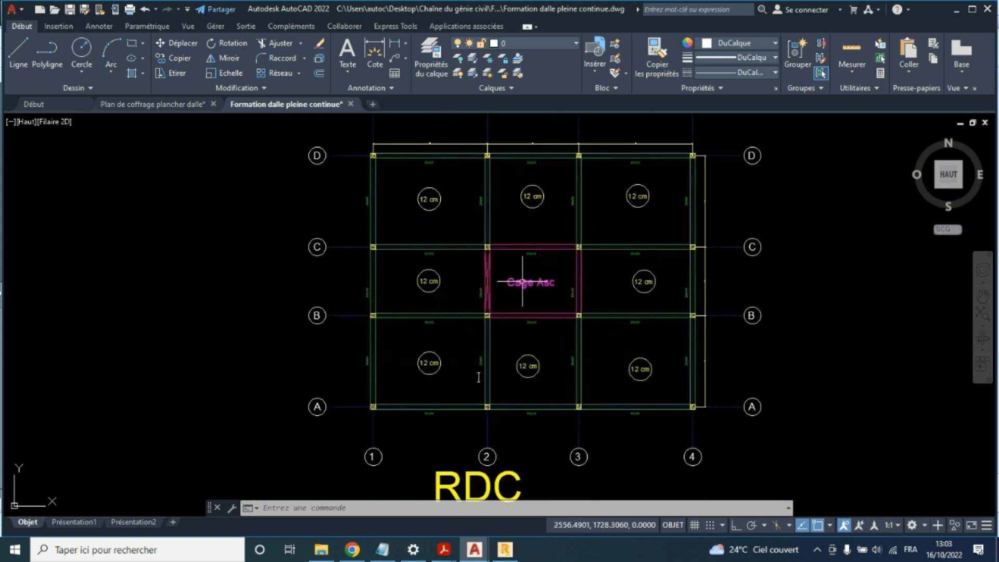
scroll(468, 444, up, 2)
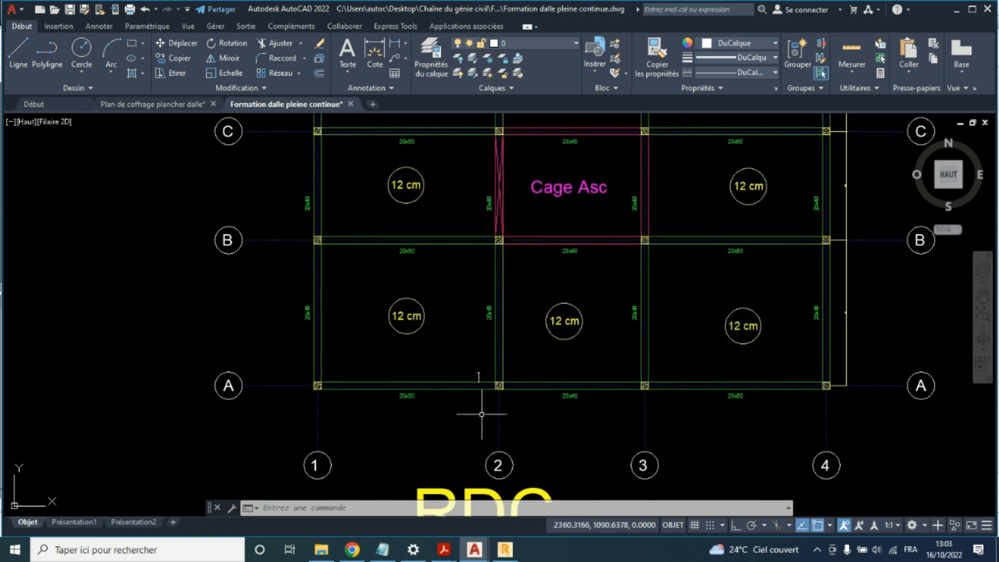
scroll(476, 394, up, 2)
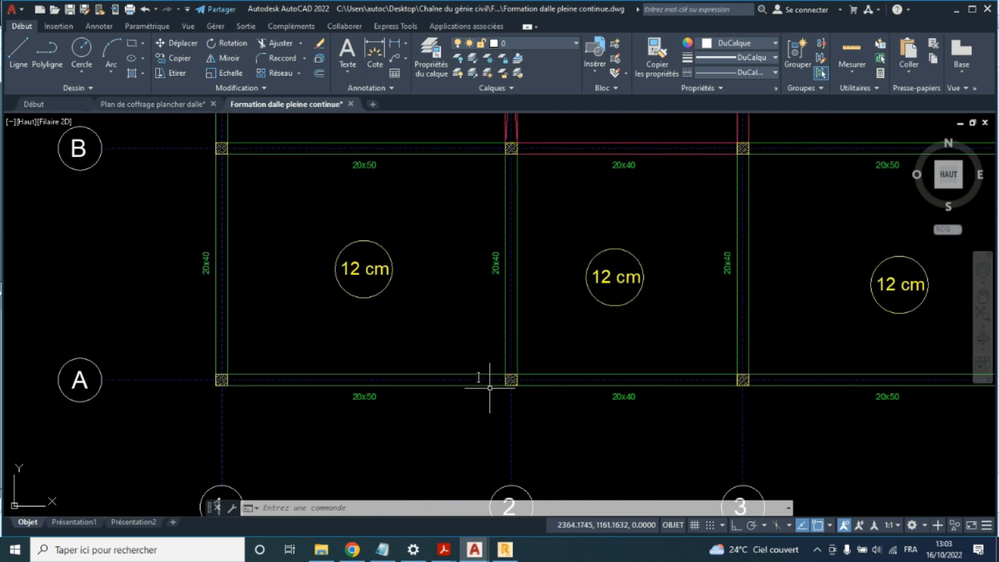
Switch to Robot Structural Analysis and draw a B R20x30 Poutre BA beam from 14.00; 0.00; 3.00 to 14.00; 11.00; 3.00.
click(505, 549)
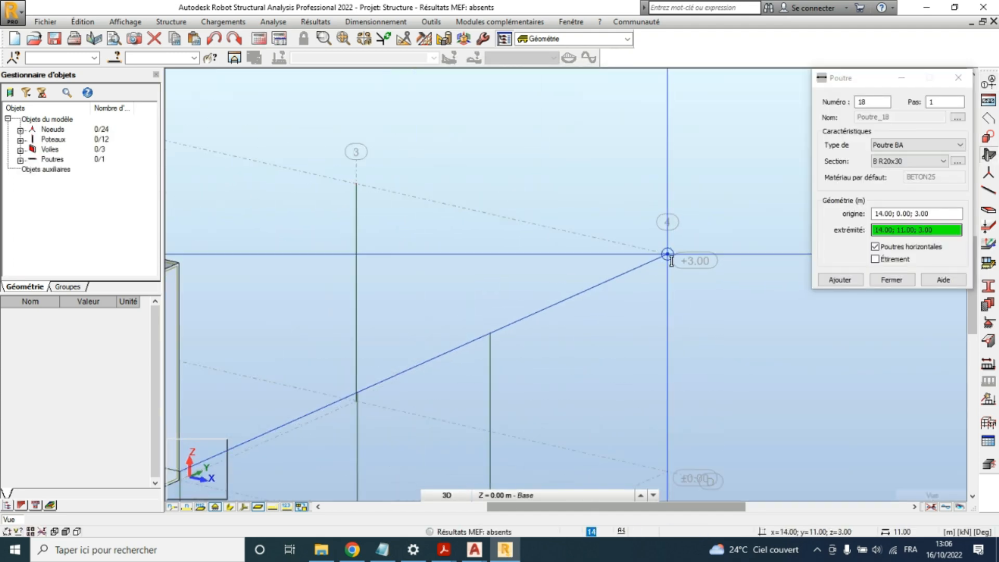
click(659, 268)
scroll(659, 276, down, 3)
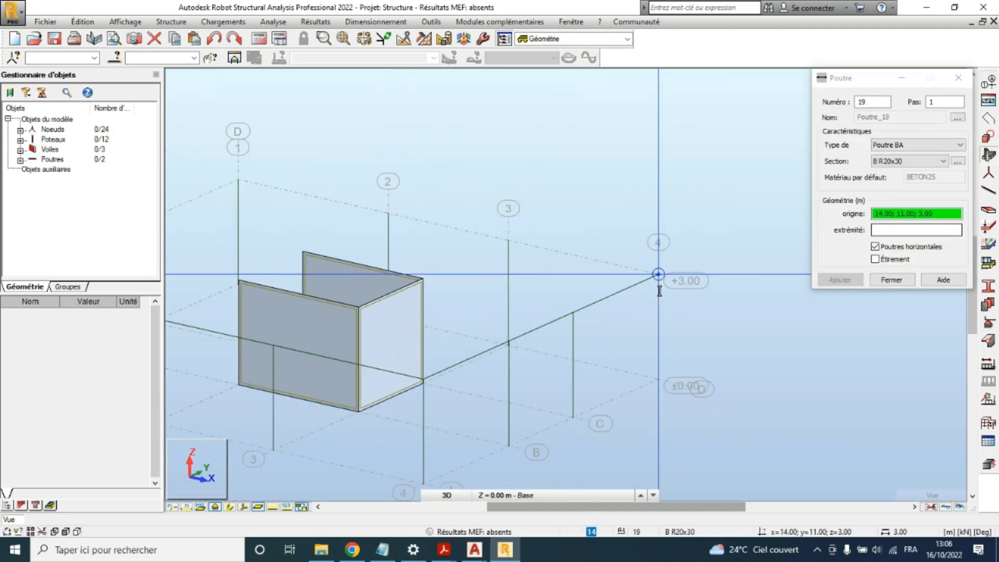
click(659, 274)
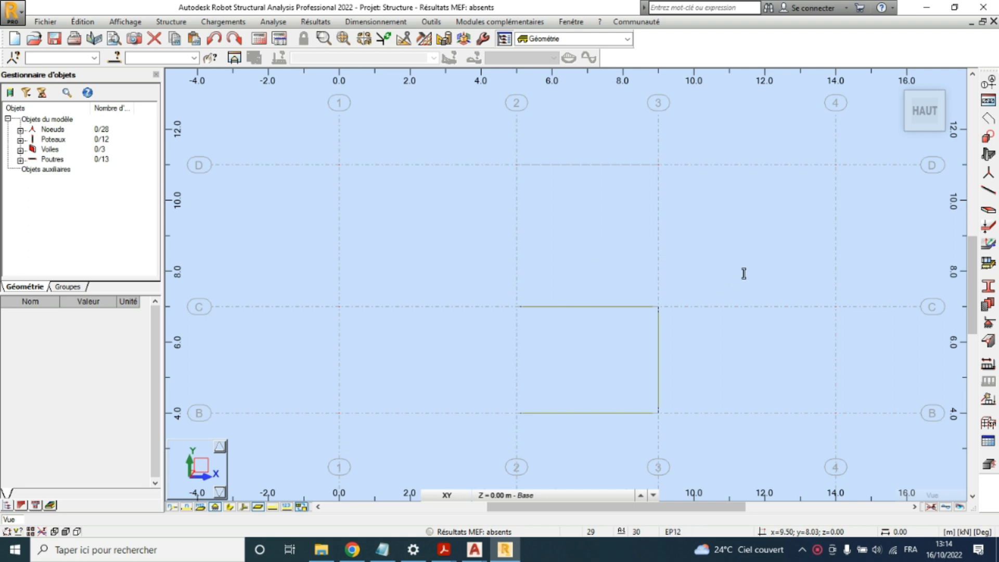
Start a new floor element and add its thickness definition EP12, uniform 12.0 cm in BETON25.
click(989, 154)
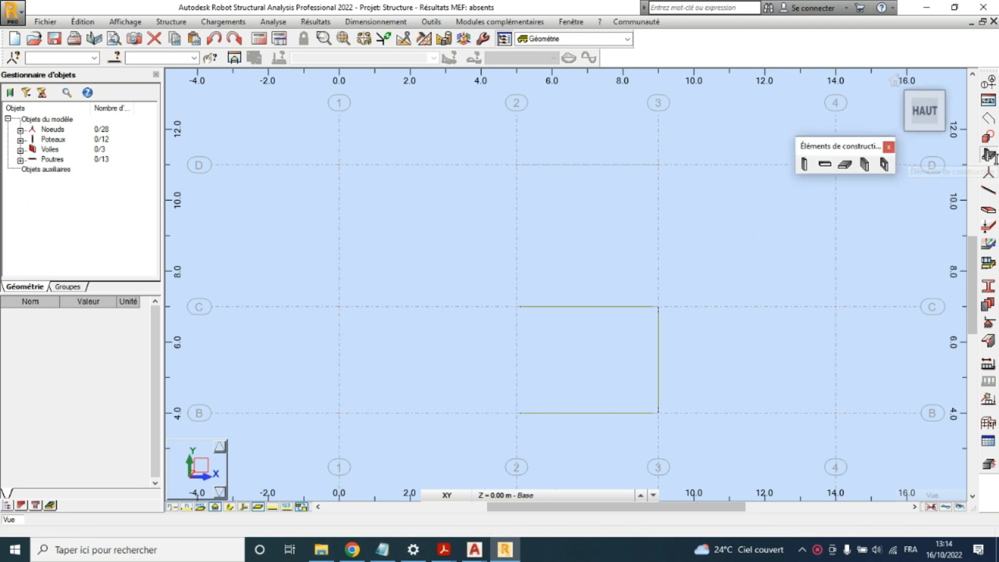
click(846, 165)
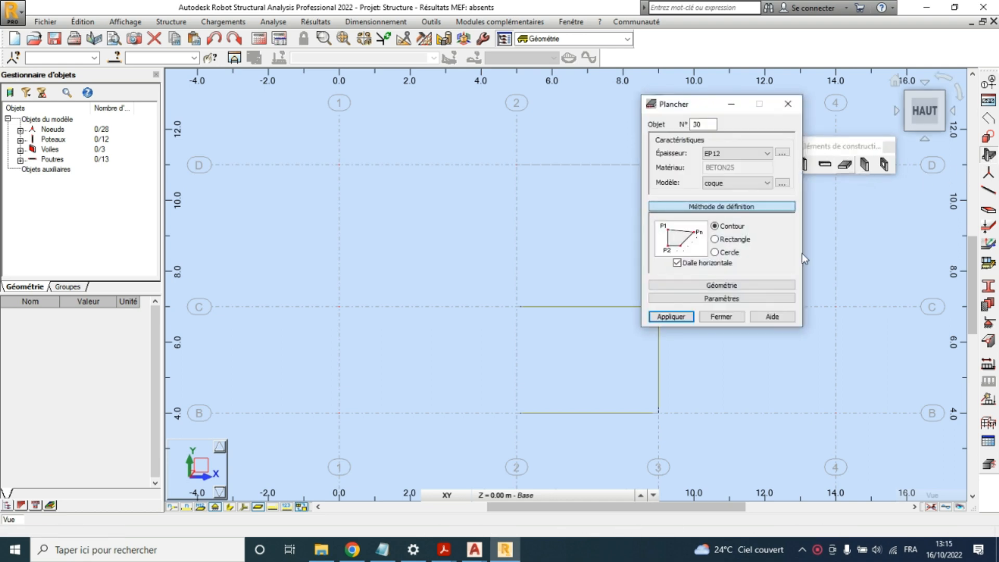
click(760, 159)
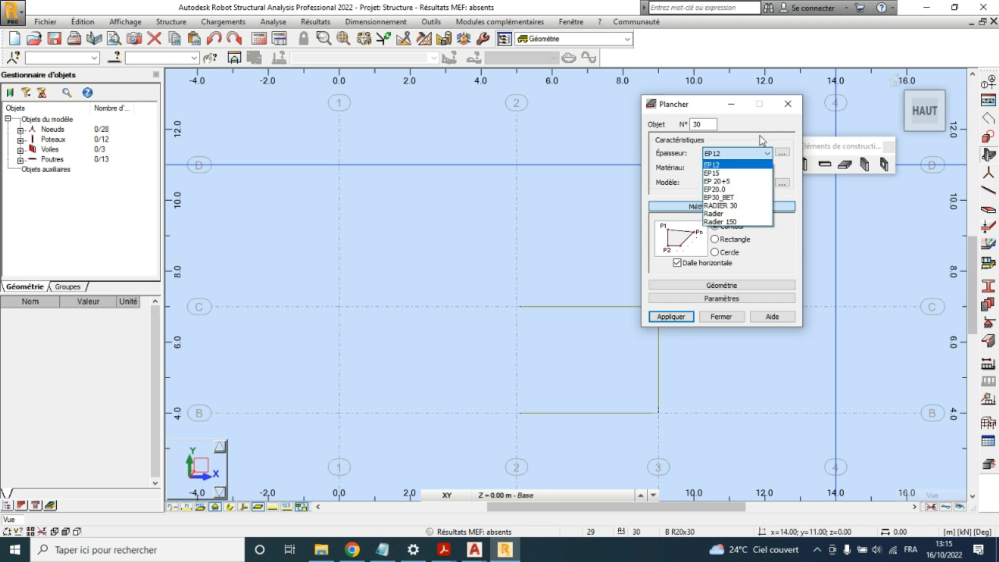
click(783, 171)
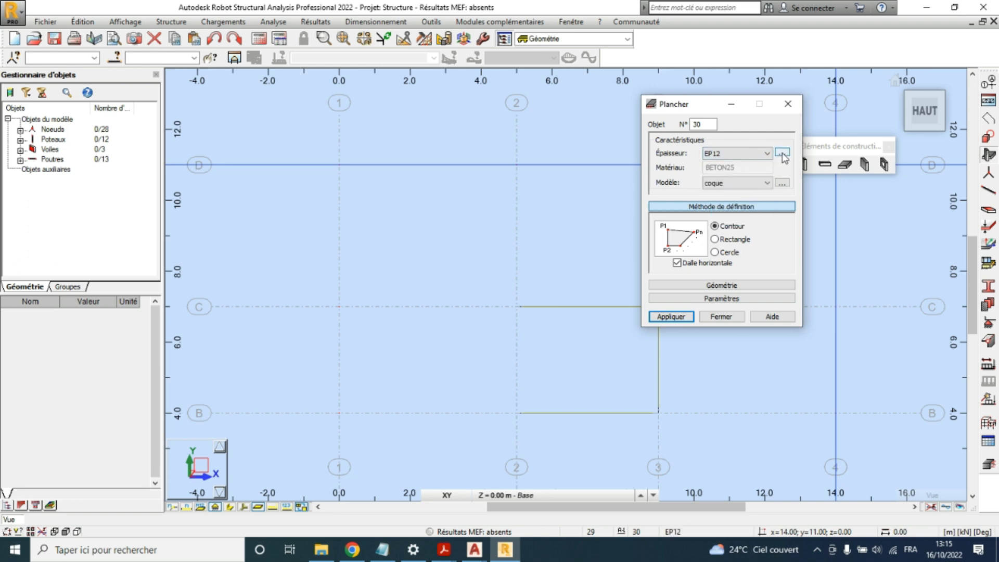
click(782, 154)
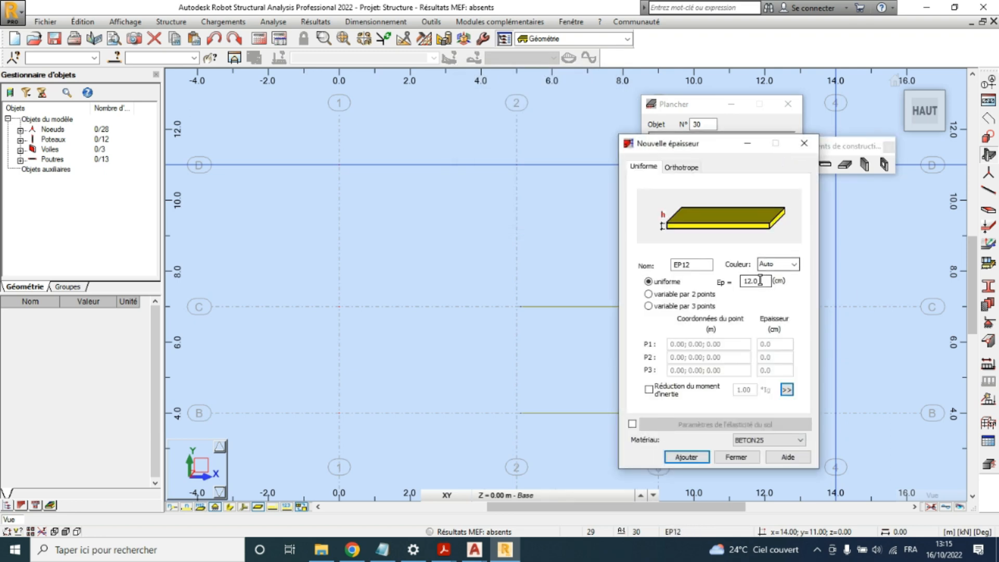
click(686, 457)
click(736, 457)
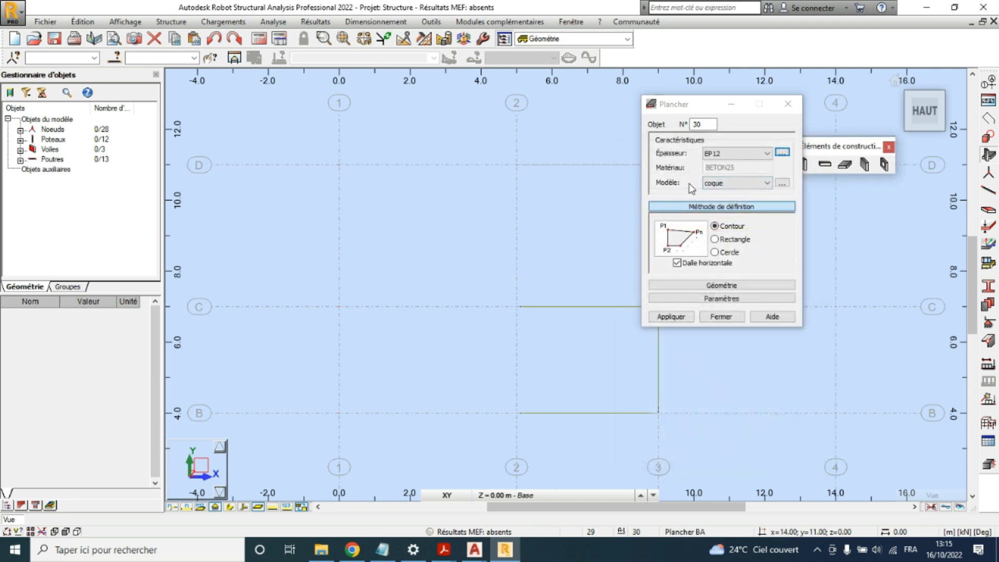
Keep the floor's model as coque and set its definition method to Rectangle, moving the dialog off the plan.
click(764, 188)
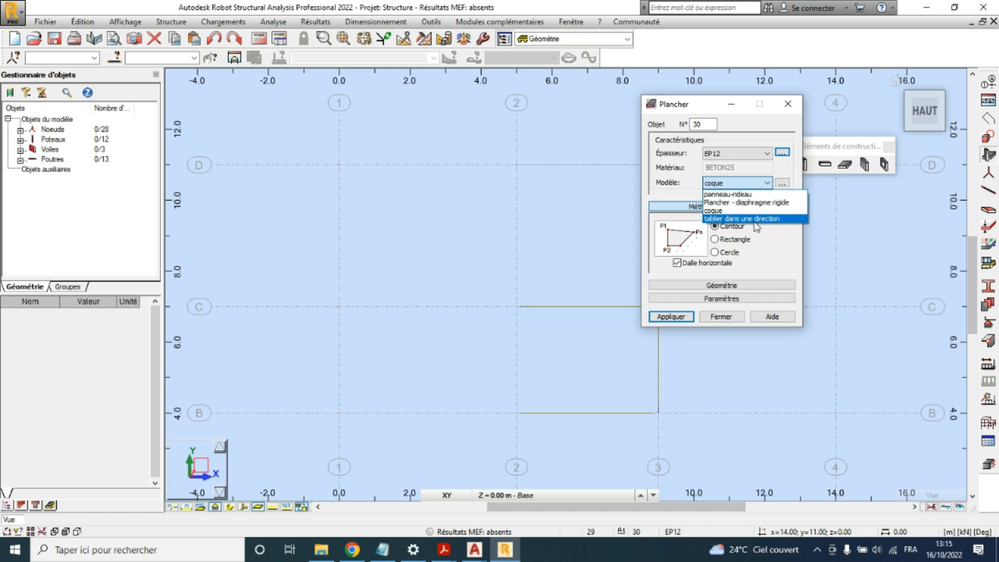
click(694, 180)
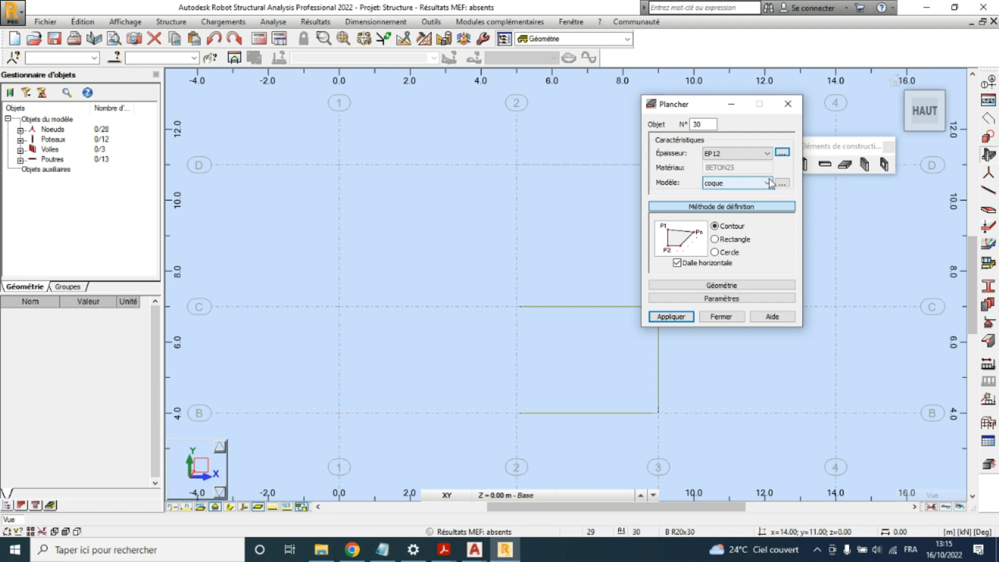
click(748, 241)
drag(711, 108, 796, 146)
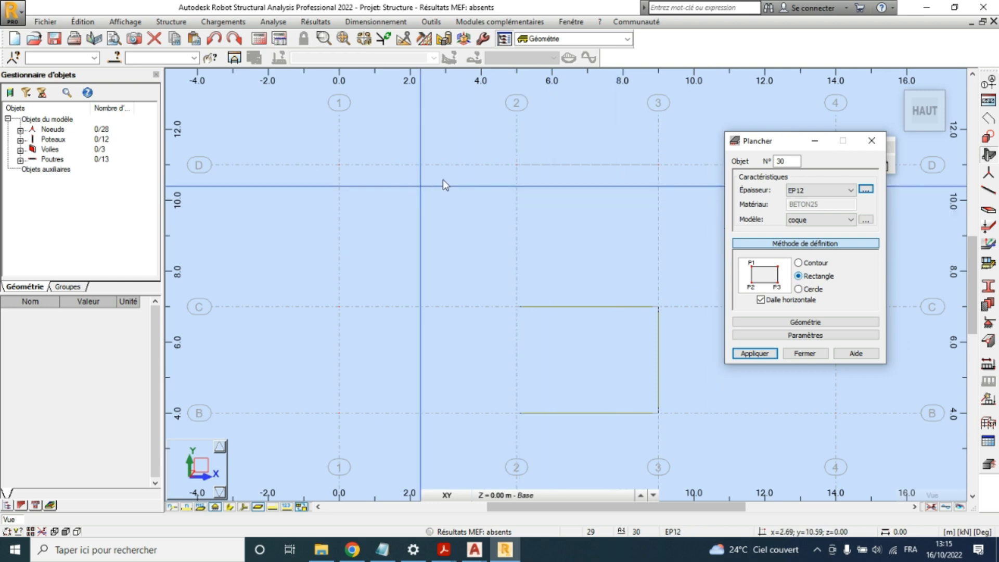
Draw two rectangular EP12 floor panels between axes 1 and 2, one from D to C and one from C to B.
click(340, 165)
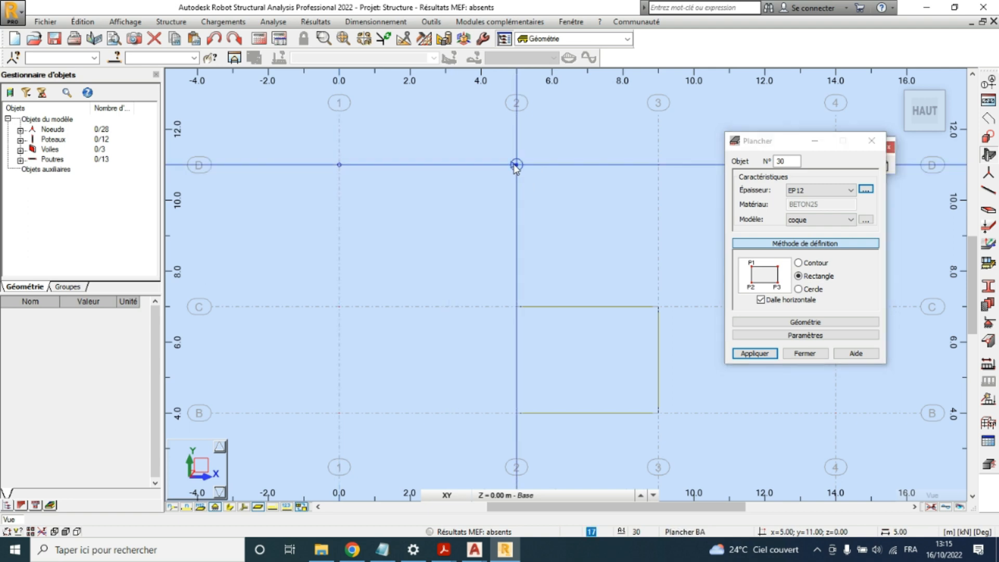
click(516, 307)
scroll(480, 208, down, 2)
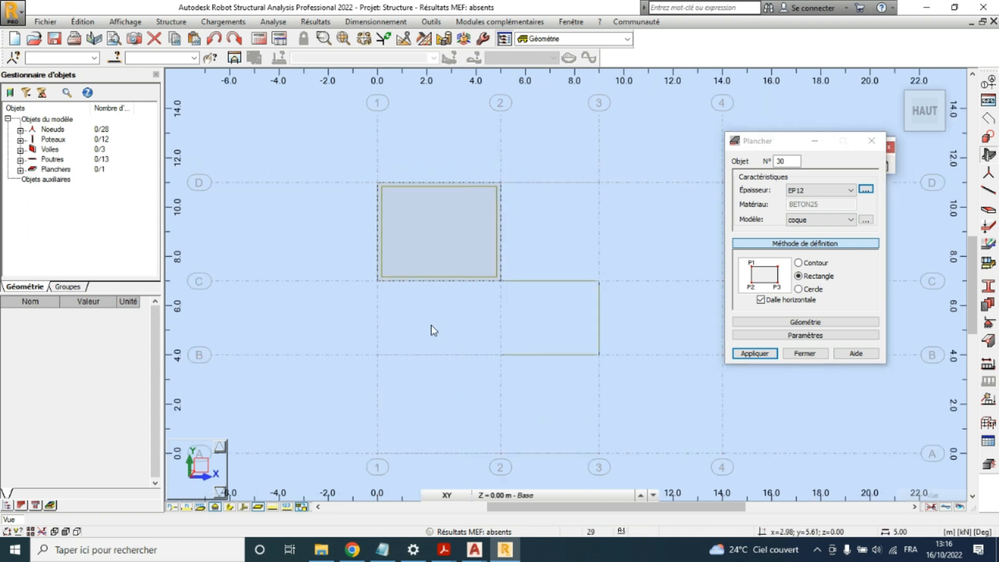
scroll(409, 303, up, 2)
click(359, 268)
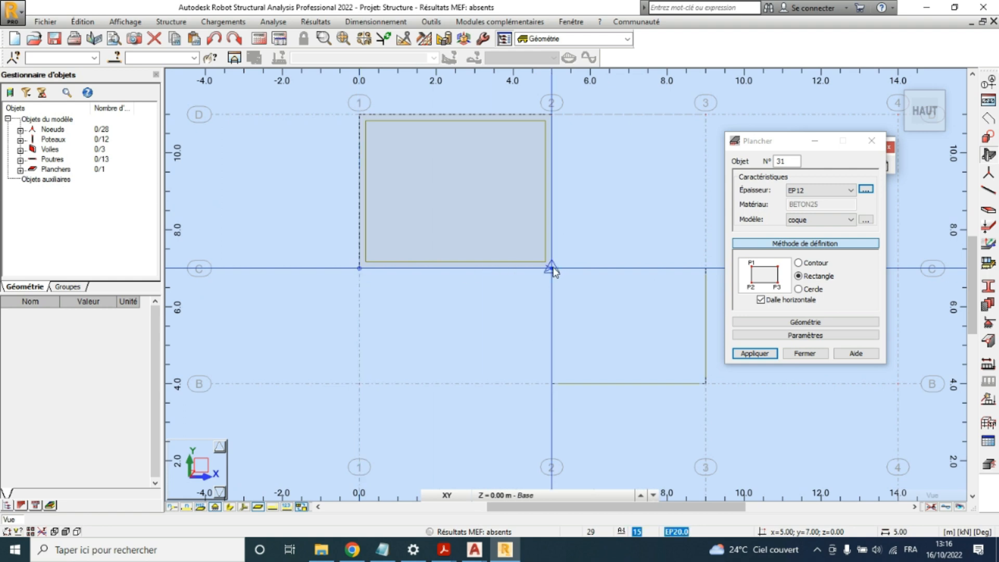
click(551, 384)
Draw a rectangular EP12 floor panel between axes 1 and 2, from axis B to axis A.
scroll(386, 205, down, 1)
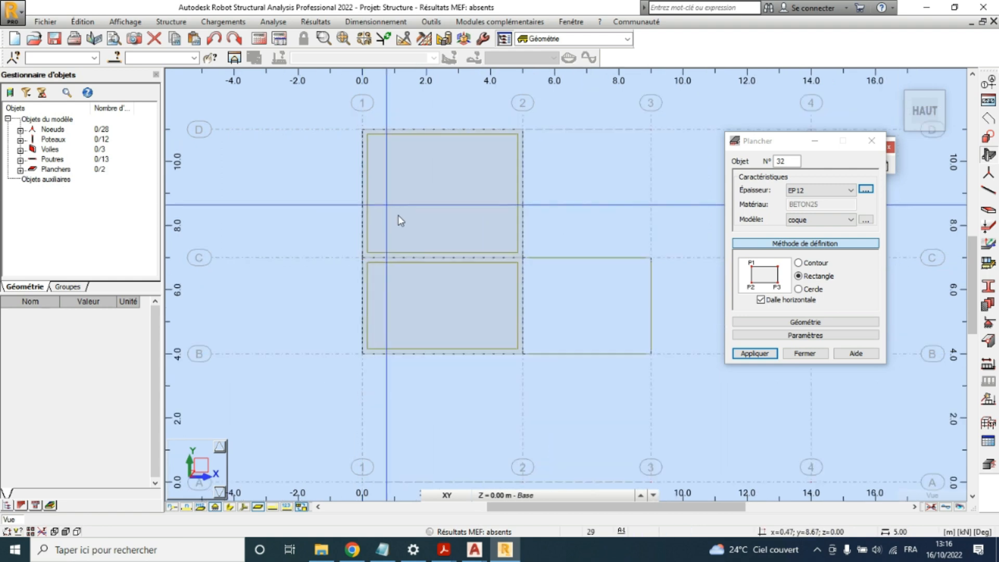
scroll(411, 224, down, 2)
scroll(391, 302, up, 2)
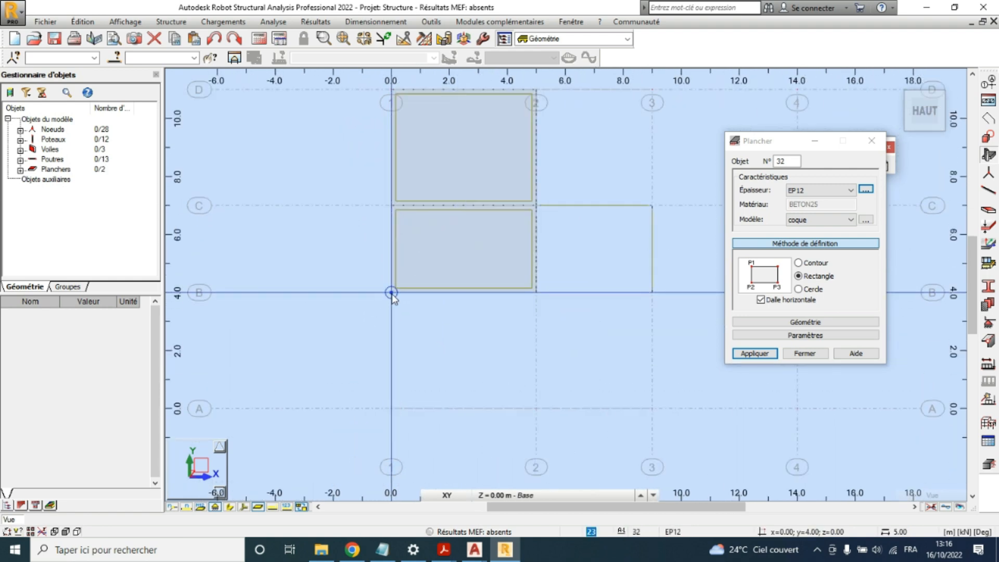
click(392, 293)
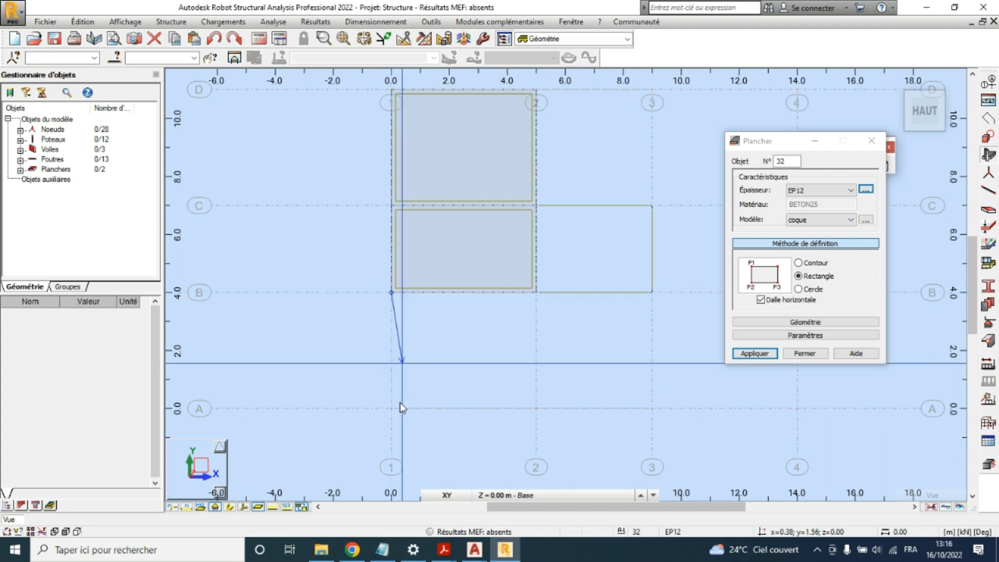
click(536, 408)
Draw two rectangular EP12 floor panels between axes A and B, one from axis 2 to 3 and one from 3 to 4.
scroll(484, 372, up, 2)
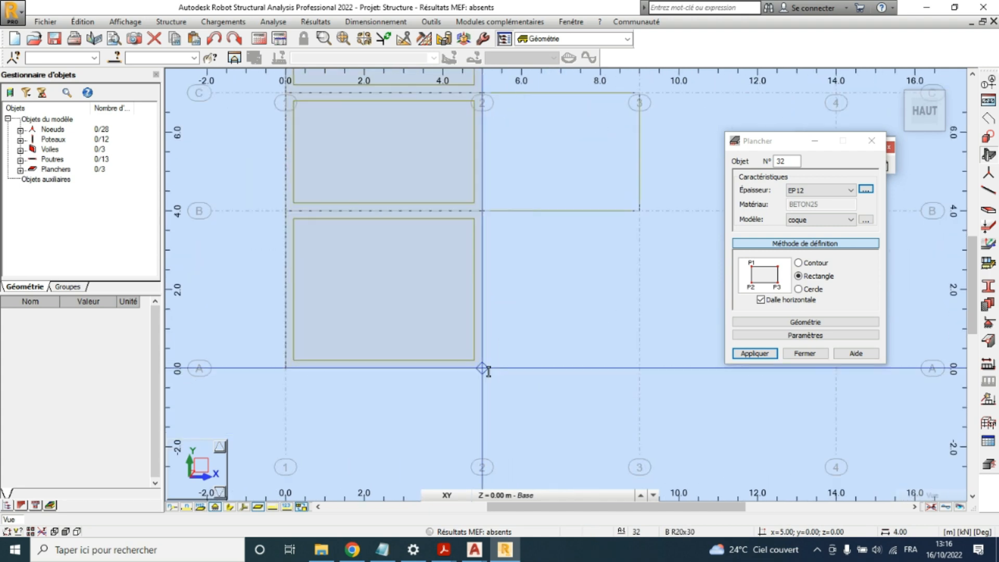
click(482, 379)
click(650, 217)
scroll(406, 303, down, 4)
scroll(546, 341, up, 2)
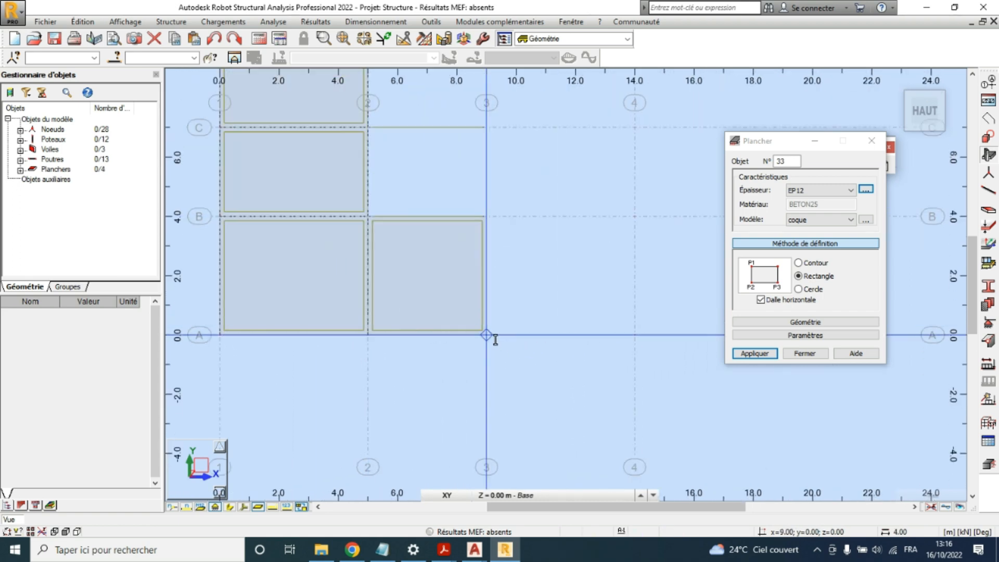
click(496, 339)
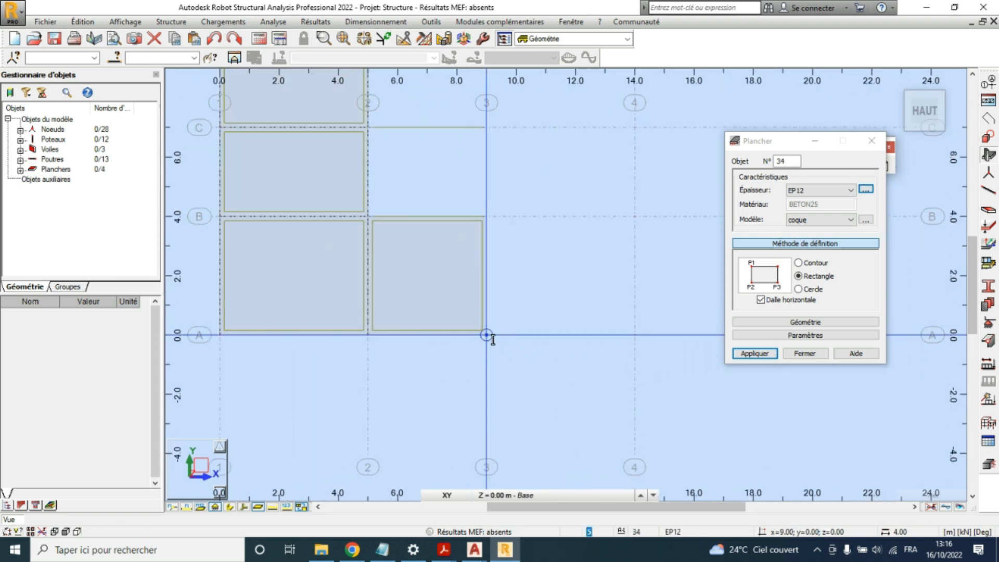
click(635, 217)
Draw two rectangular EP12 floor panels between axes 3 and 4, one from B to C and one from C to D.
scroll(598, 218, down, 2)
scroll(513, 268, up, 3)
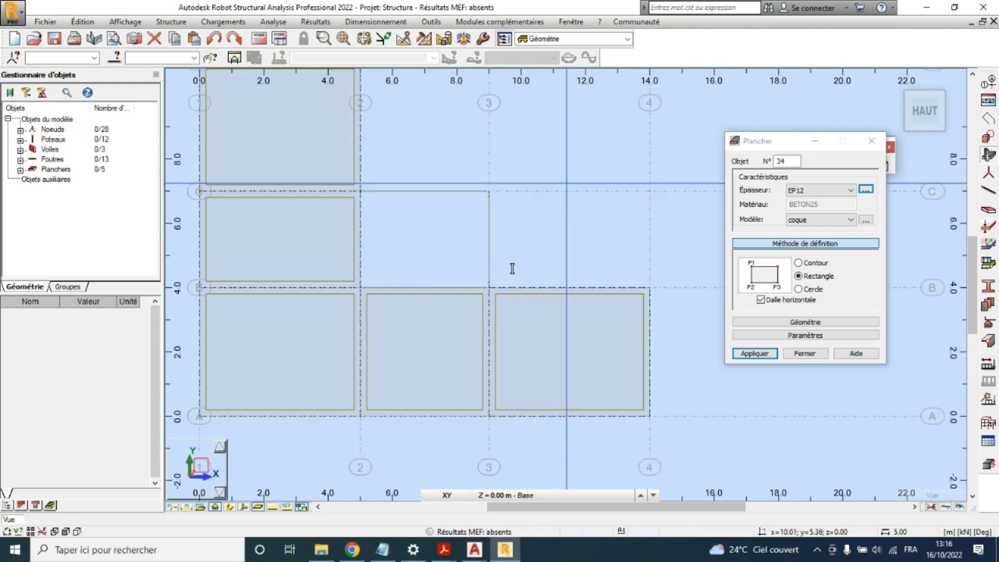
click(489, 287)
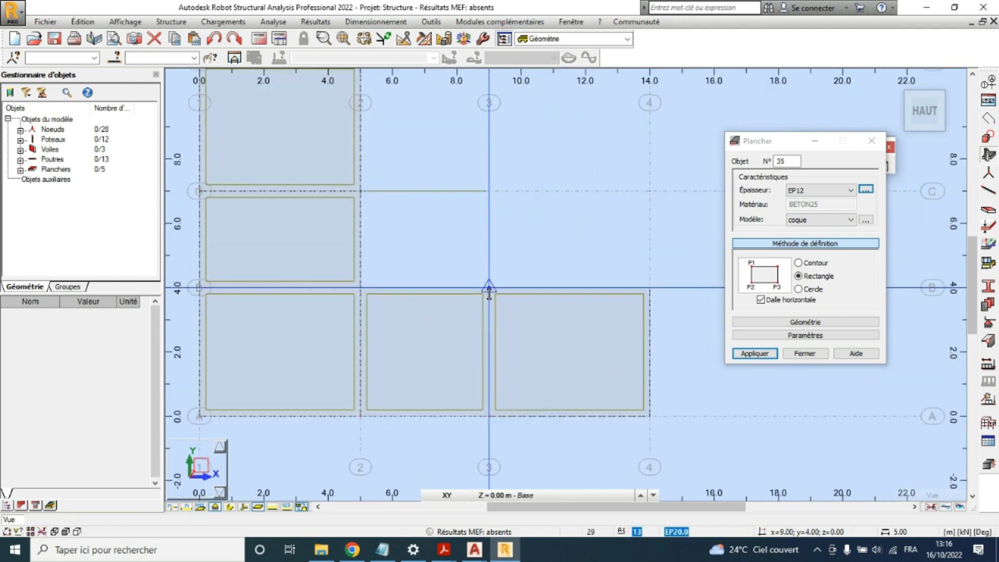
click(650, 189)
scroll(573, 261, down, 2)
scroll(577, 256, up, 1)
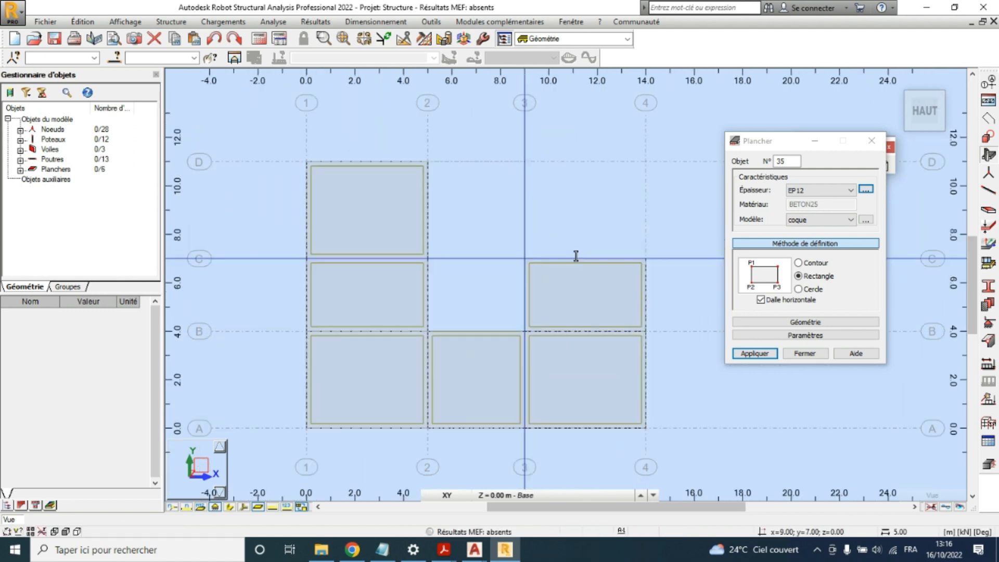
click(526, 259)
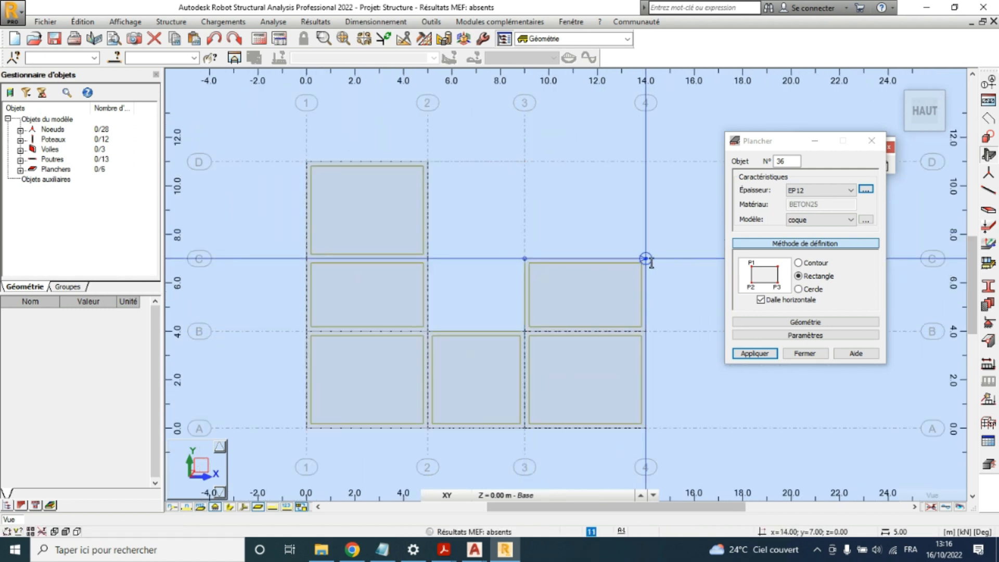
click(645, 162)
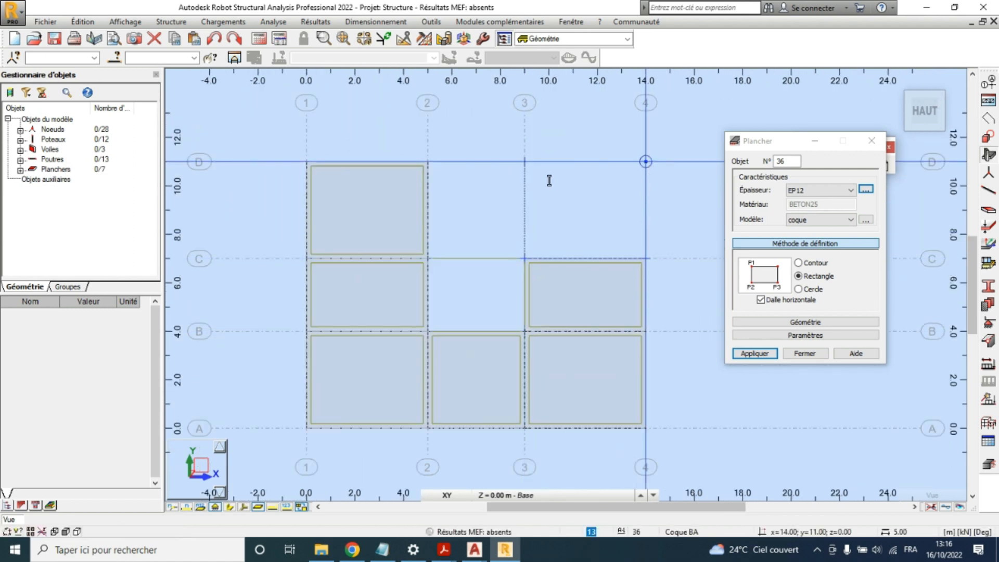
Draw two rectangular EP12 floor panels between axes 2 and 3, one from D to C and one from C to B.
click(437, 167)
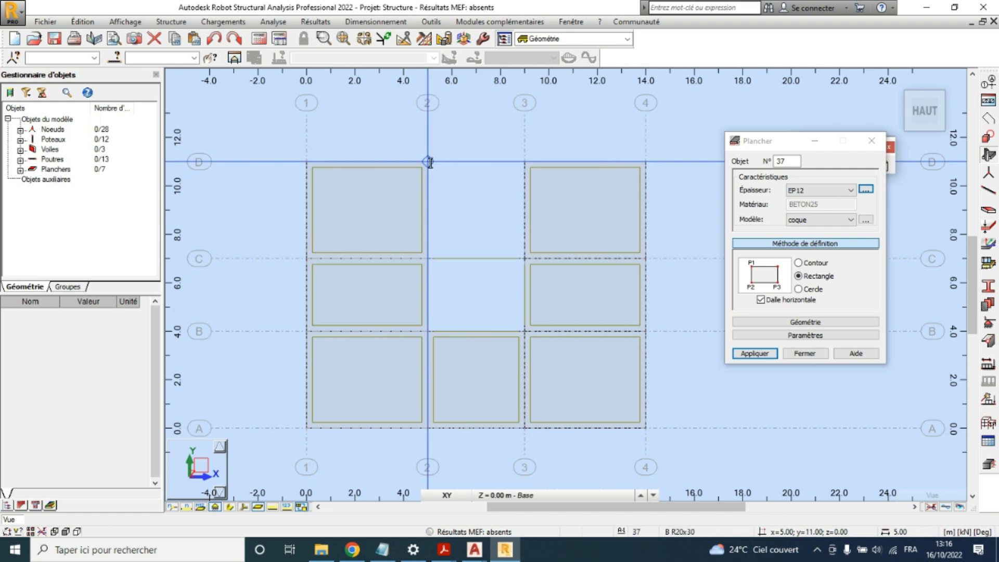
click(531, 262)
scroll(524, 364, up, 1)
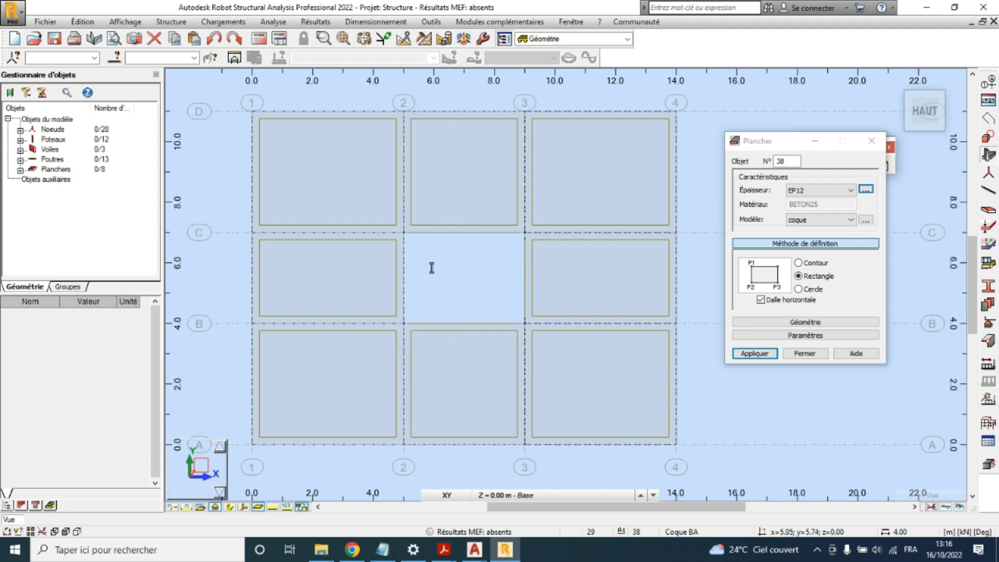
scroll(421, 252, up, 1)
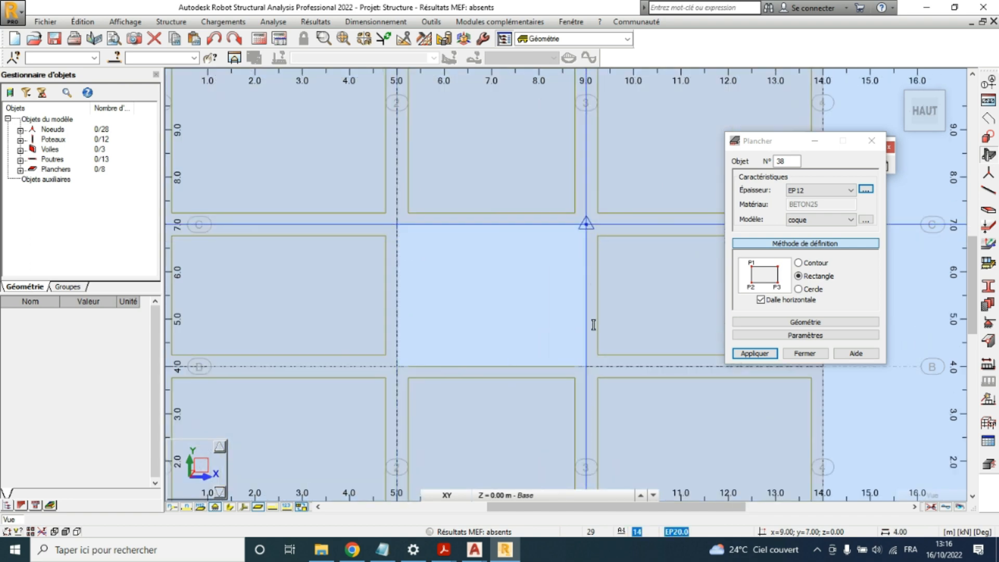
click(593, 376)
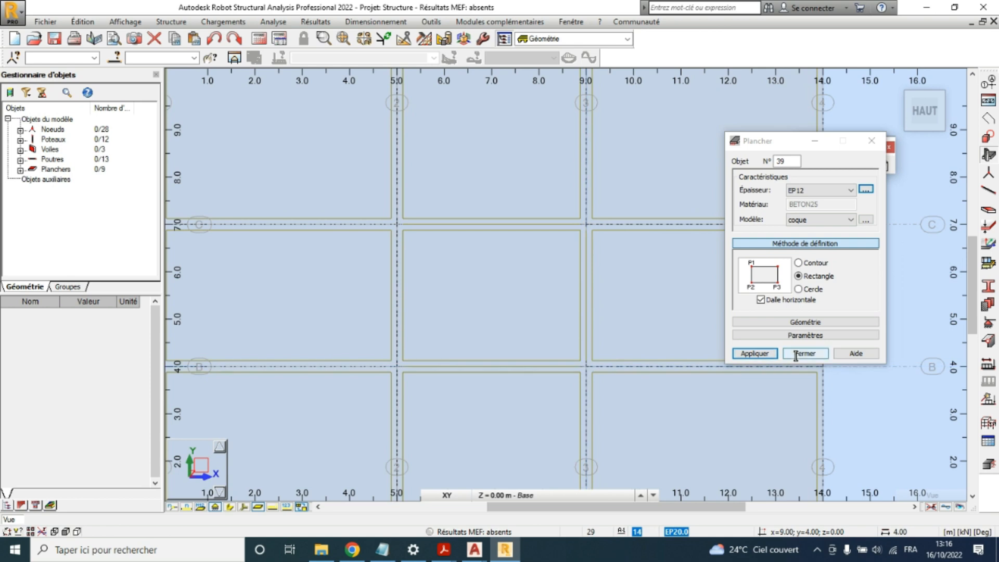
click(800, 354)
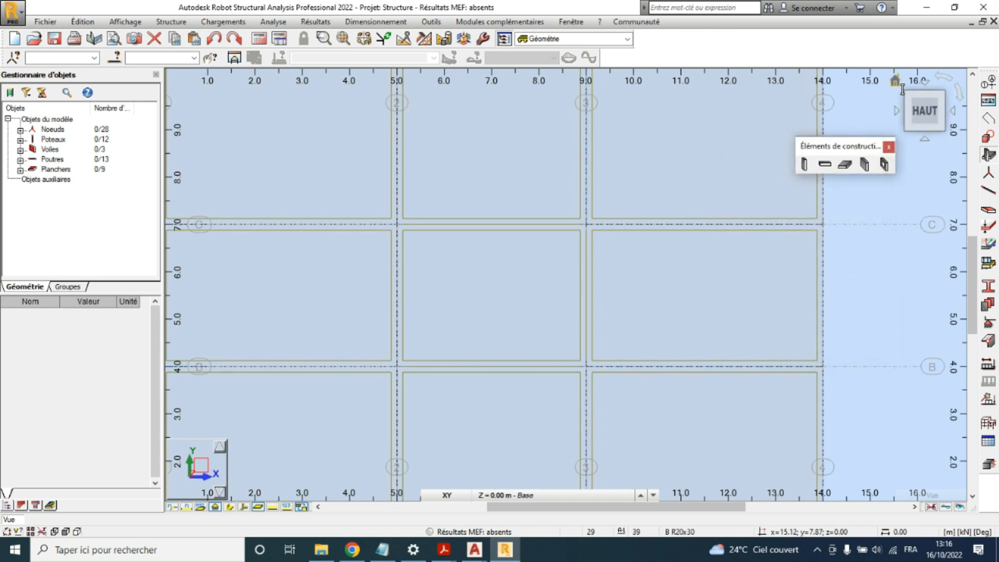
Show the model in 3D and switch the work level to +3.00 m and back to the base level.
click(901, 86)
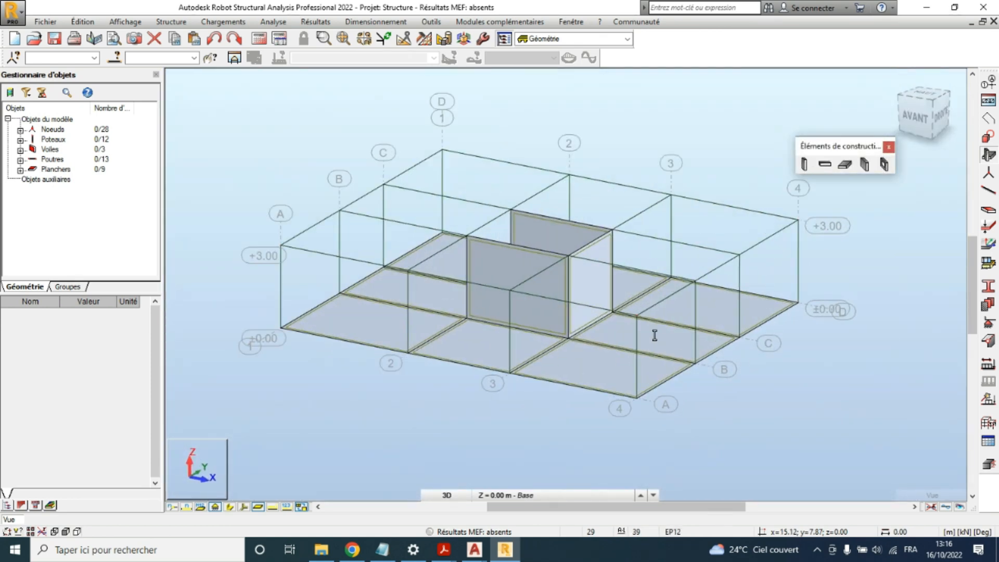
scroll(728, 317, up, 1)
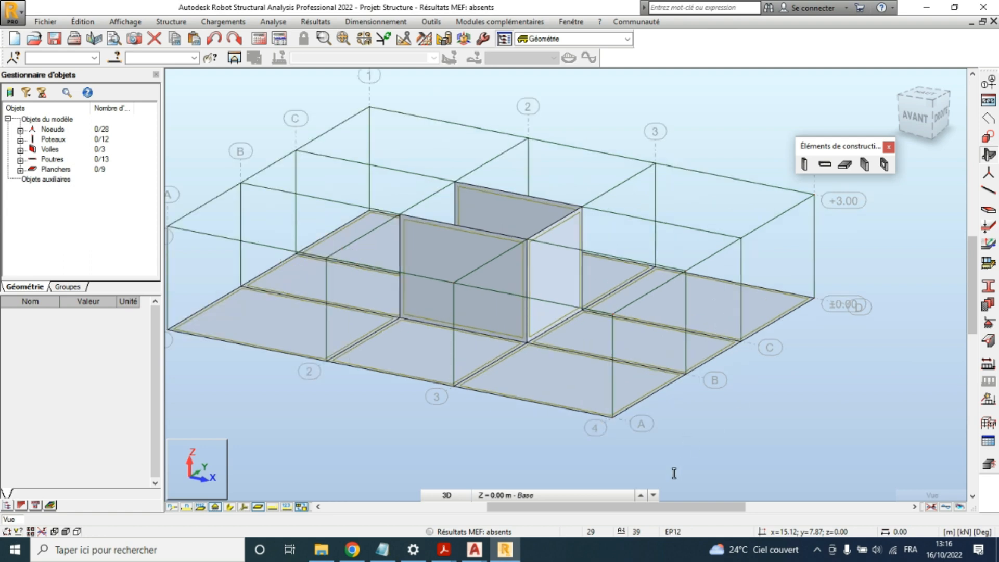
click(643, 497)
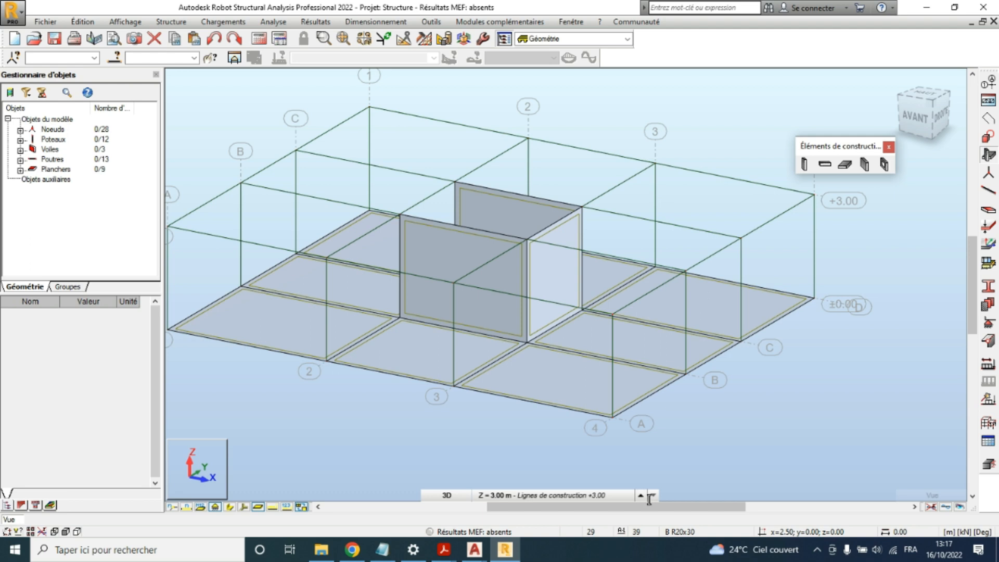
click(653, 496)
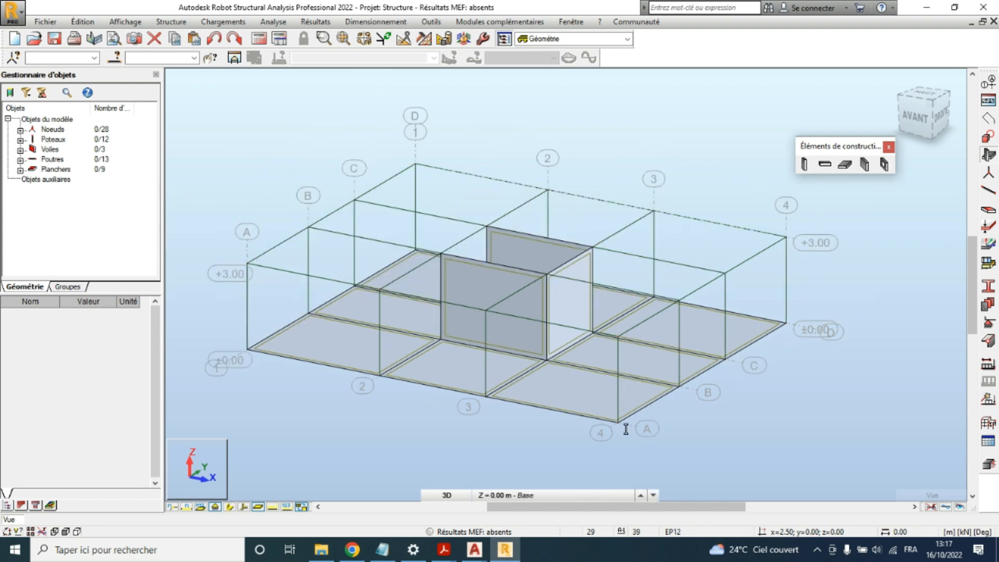
Select all floor panels similar to the one between axes 3 and 4, from A to B.
click(604, 401)
right_click(604, 401)
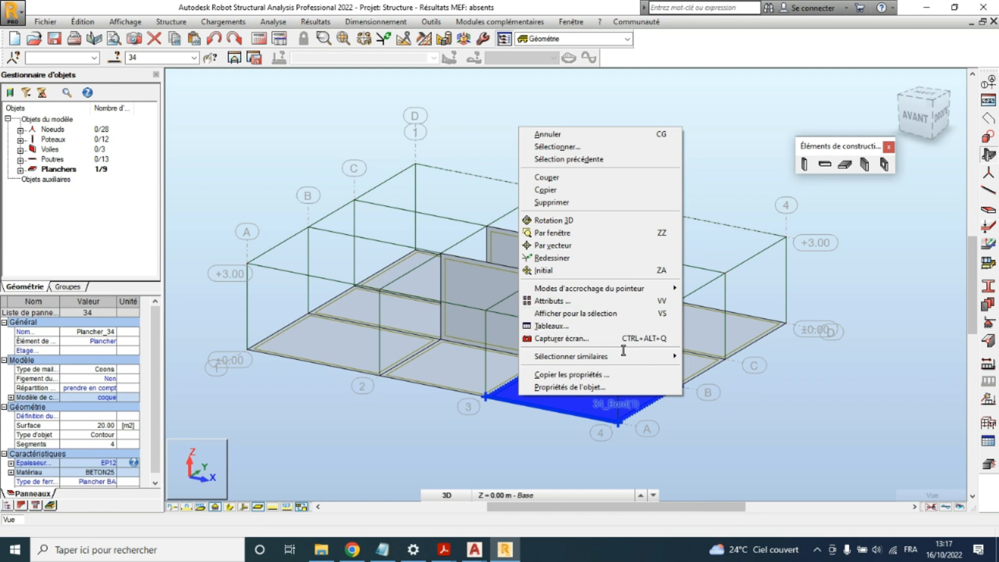
mouse_move(674, 360)
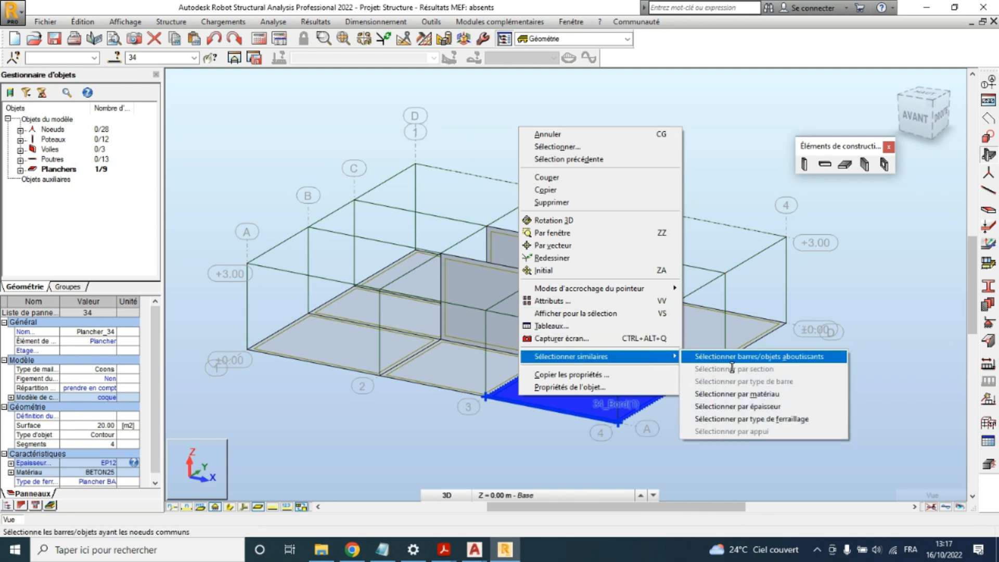
click(761, 398)
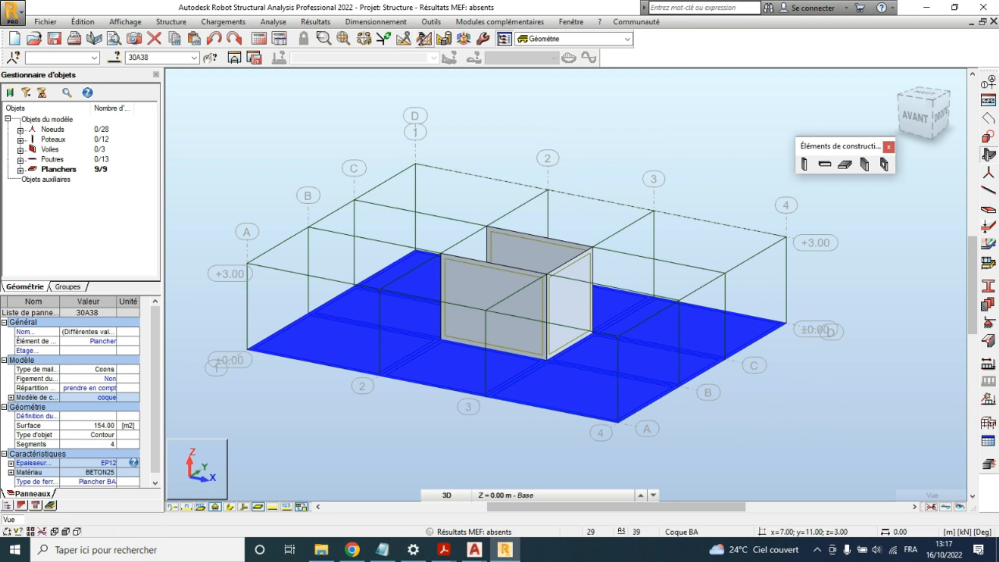
Move the selected floor panels up by a translation vector of 0, 0, 3 m with one repetition.
click(405, 40)
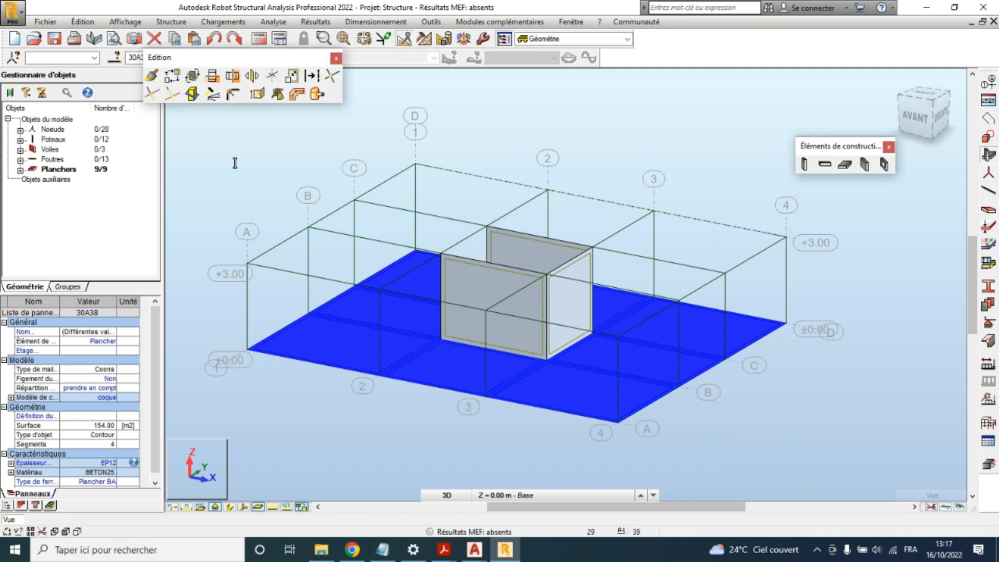
click(172, 77)
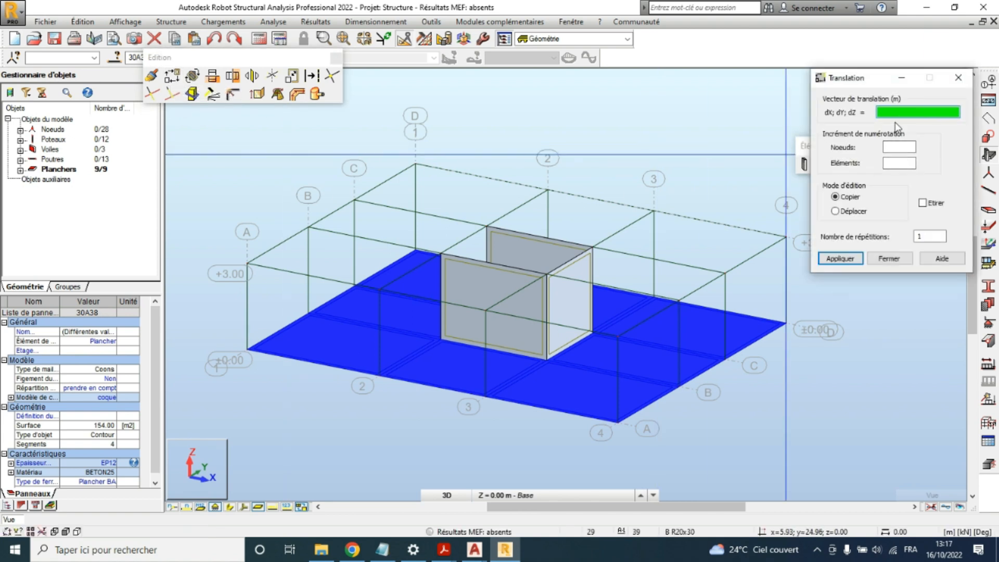
text(0 N)
key(BackSpace)
key(BackSpace)
click(835, 211)
click(941, 236)
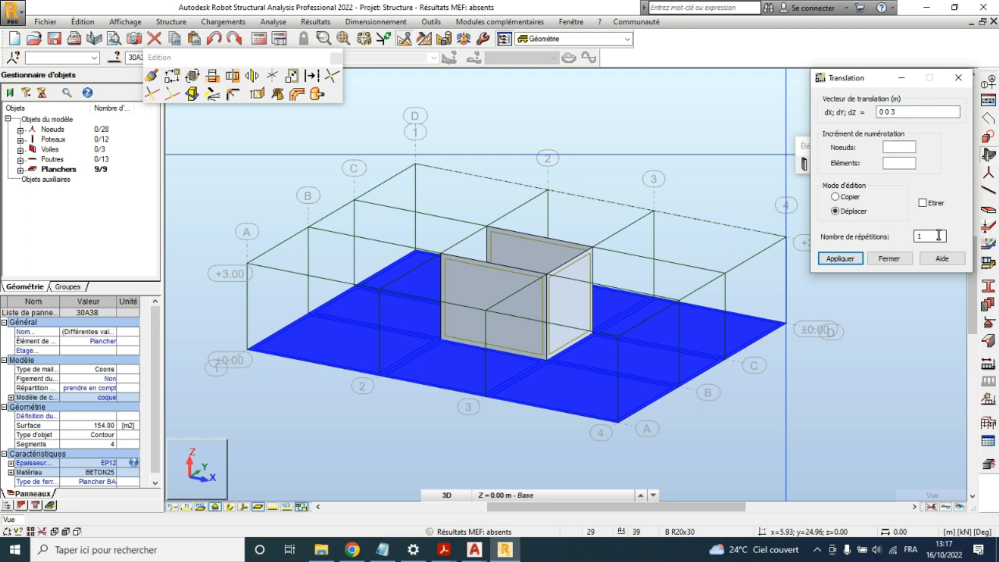
click(842, 260)
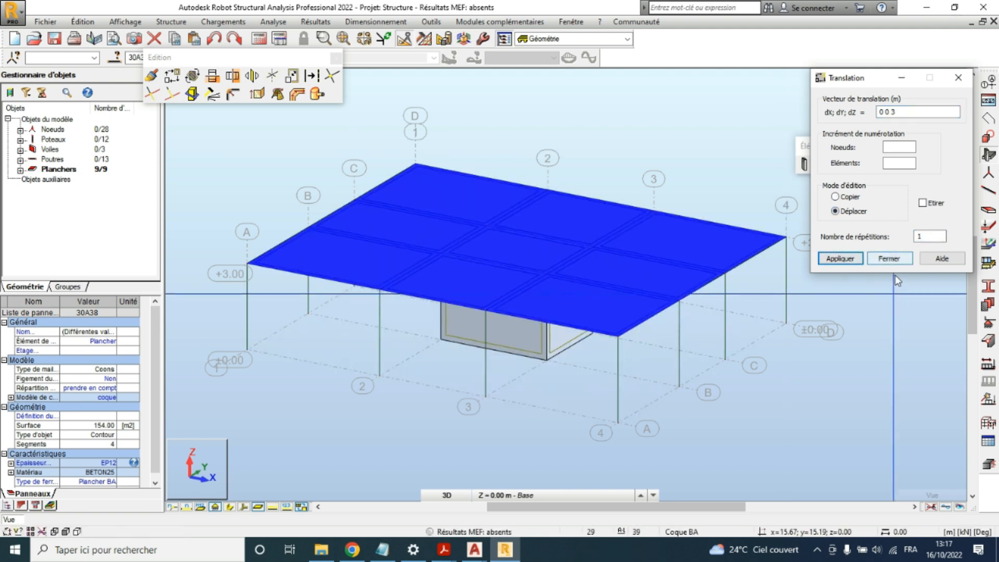
click(889, 259)
key(Escape)
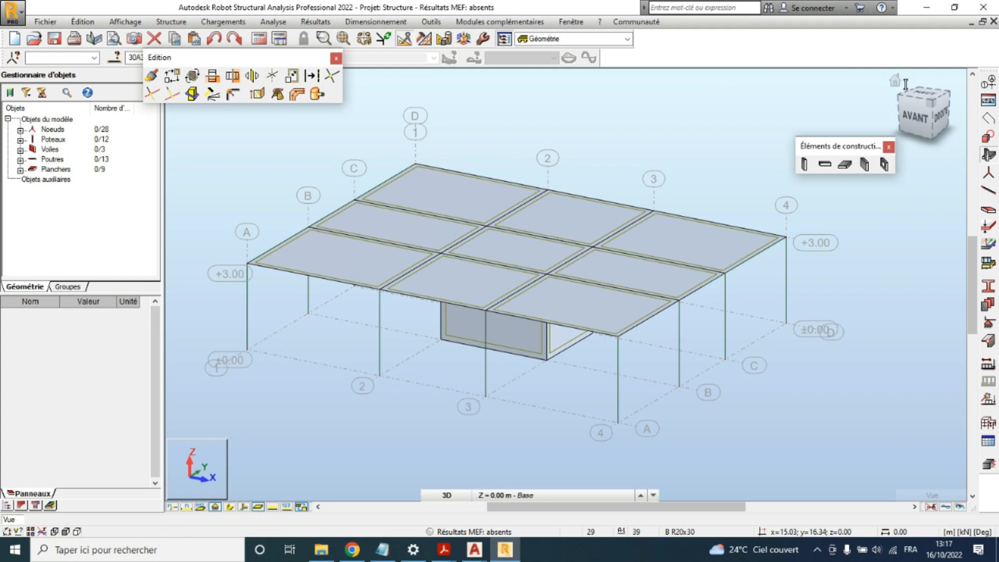
Examine the floor panels at the +3.00 m level in 3D from different angles.
scroll(714, 289, down, 1)
scroll(608, 332, up, 1)
shift+middle_drag(597, 330, 594, 350)
scroll(475, 161, up, 2)
shift+middle_drag(536, 226, 488, 205)
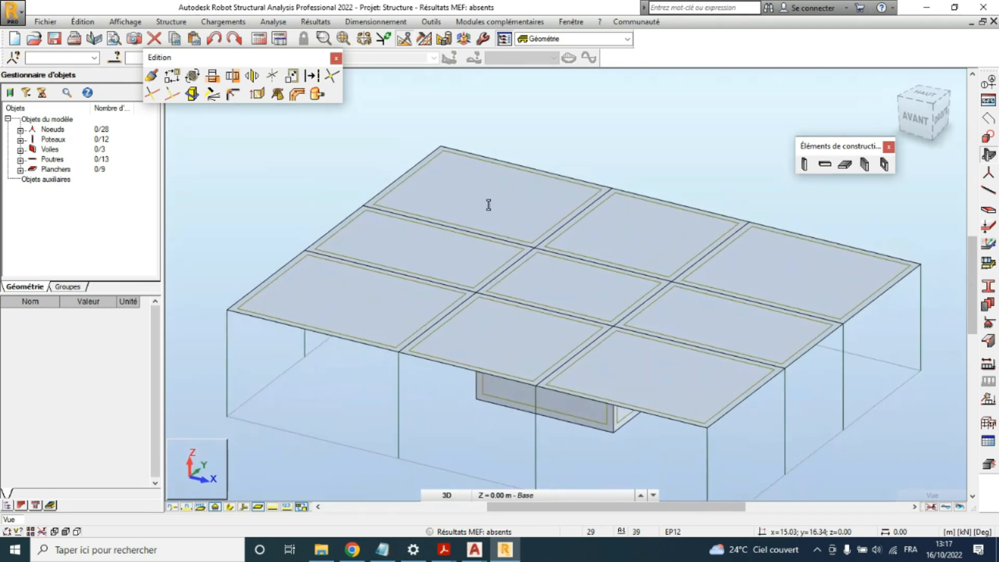
scroll(488, 205, down, 2)
scroll(497, 198, up, 1)
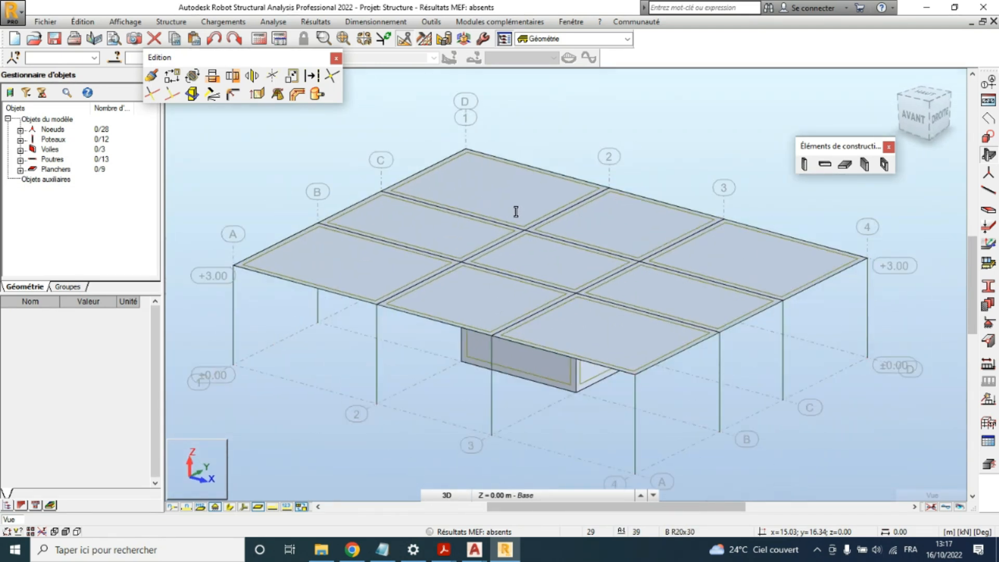